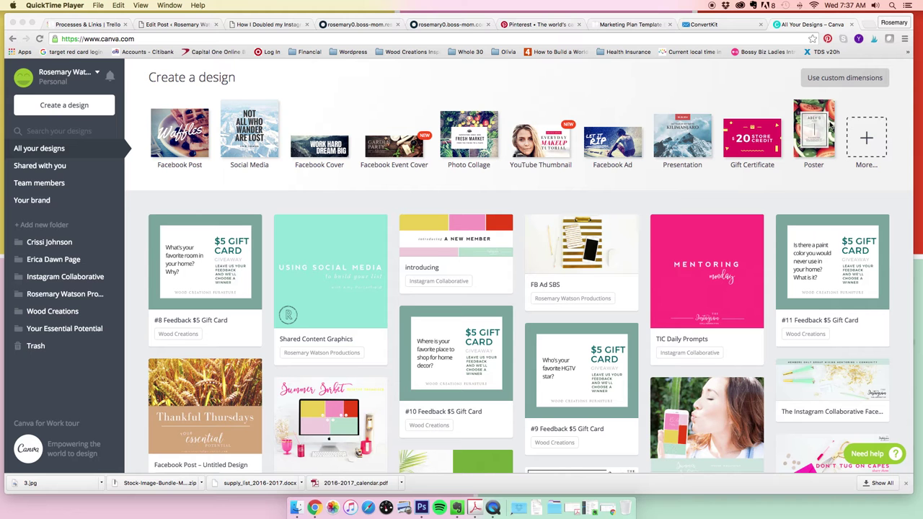
Create a blank 560 × 315 px Blog Title design from the Blogging & eBooks design types
left_click(865, 141)
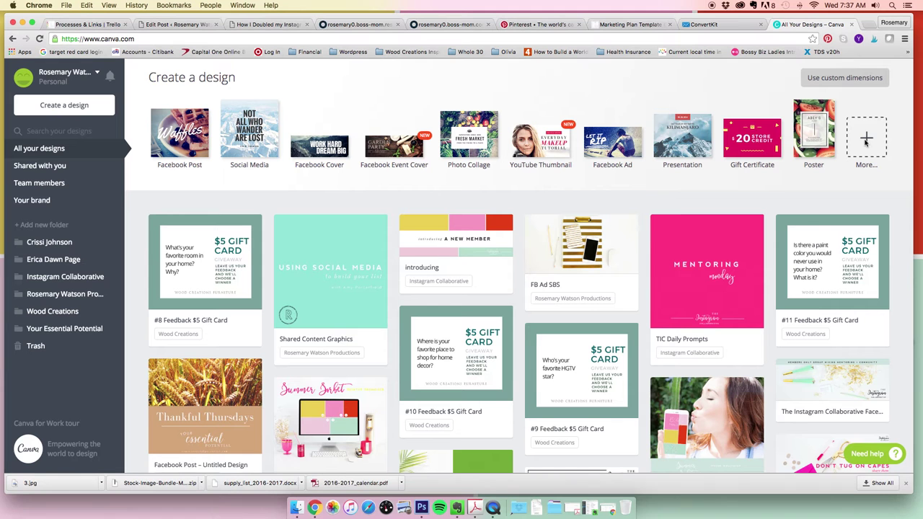
left_click(866, 141)
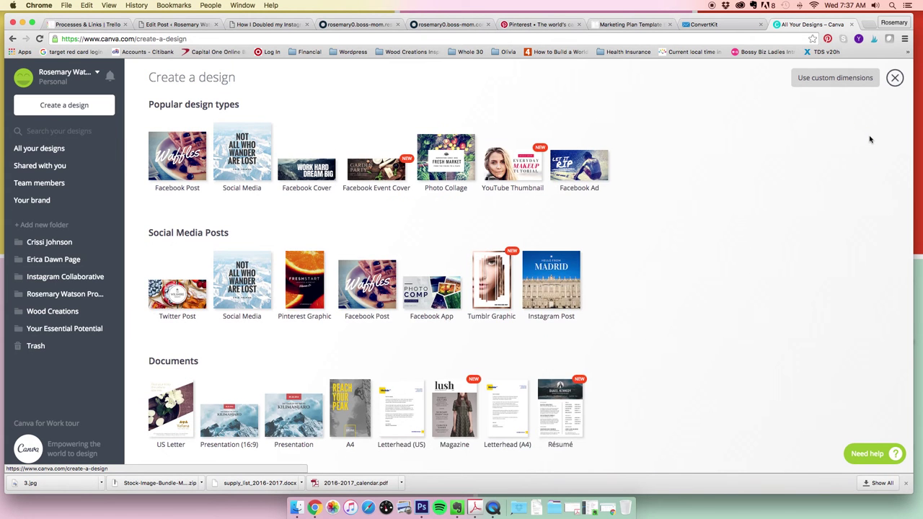
scroll(387, 228, "down", 5)
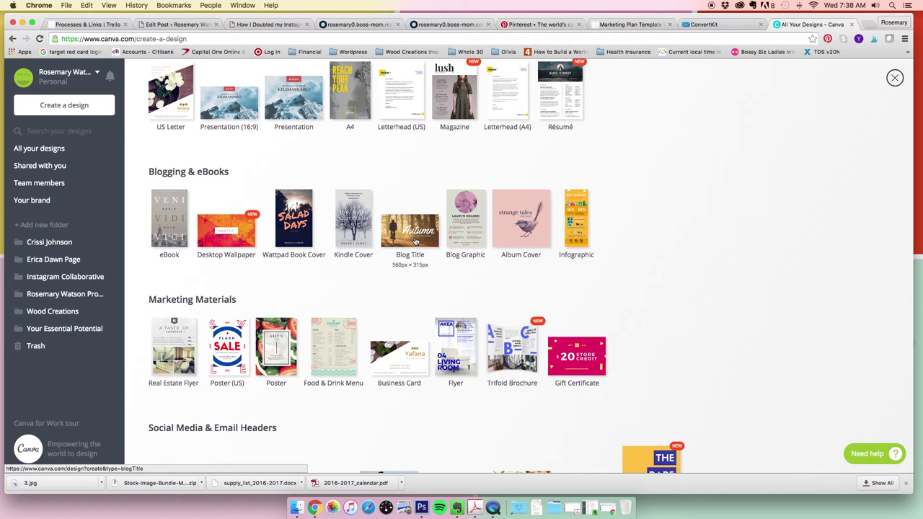
left_click(415, 240)
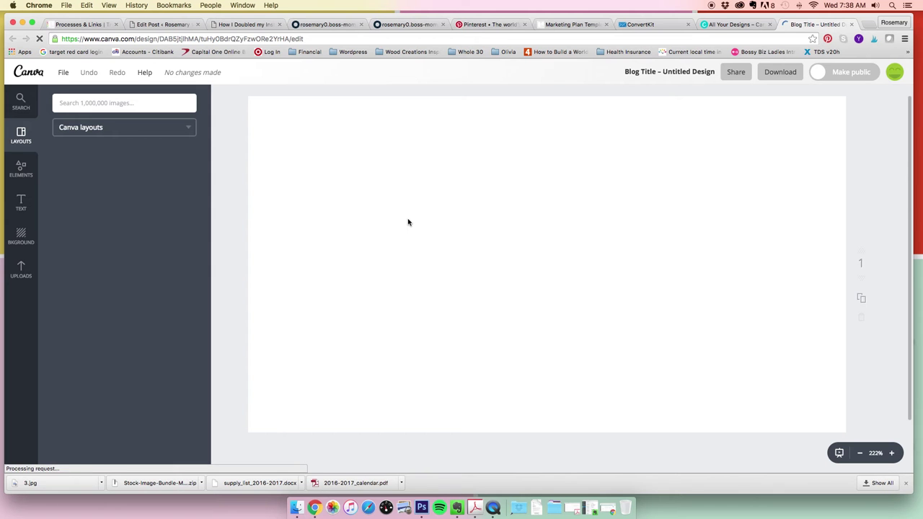
Retitle the blank design 'Trello Blog Post Graphic'
left_click(667, 75)
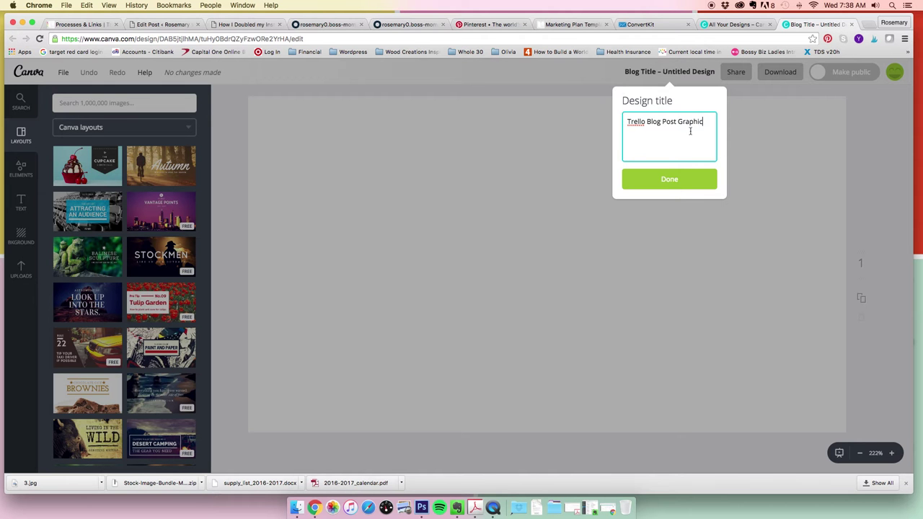
left_click(676, 180)
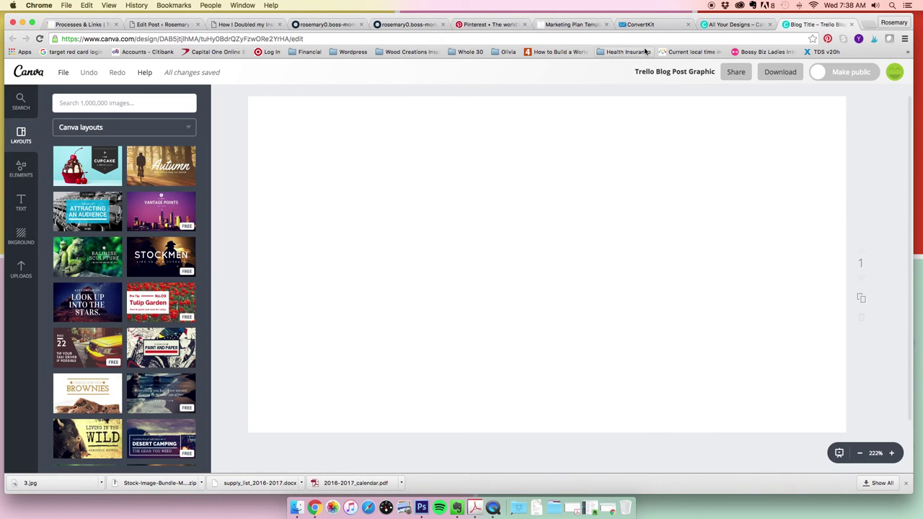
Add the uploaded iMac desk photo and stretch it to cover the entire page
left_click(23, 269)
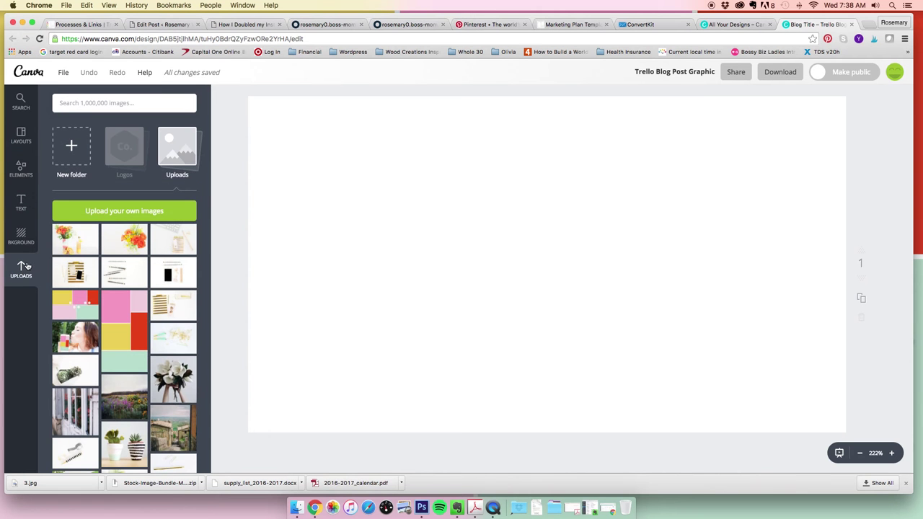
scroll(115, 303, "down", 10)
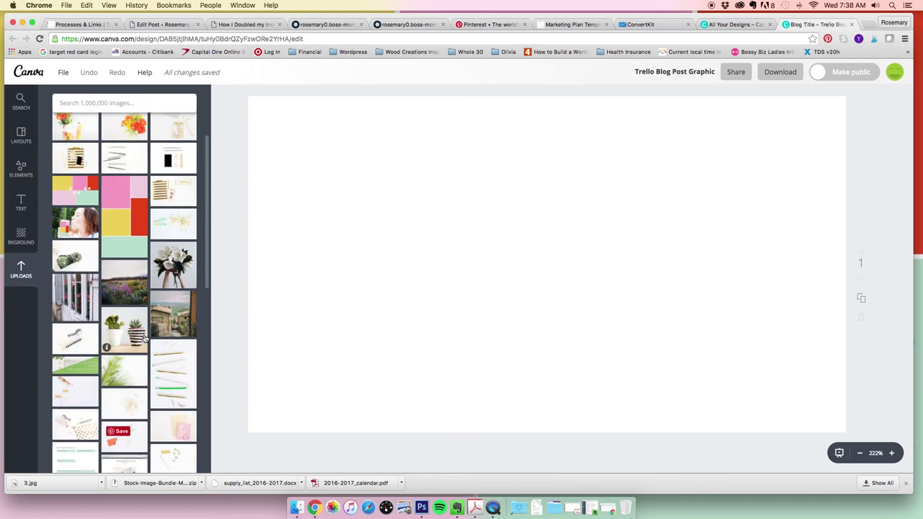
scroll(145, 339, "down", 3)
scroll(145, 339, "up", 12)
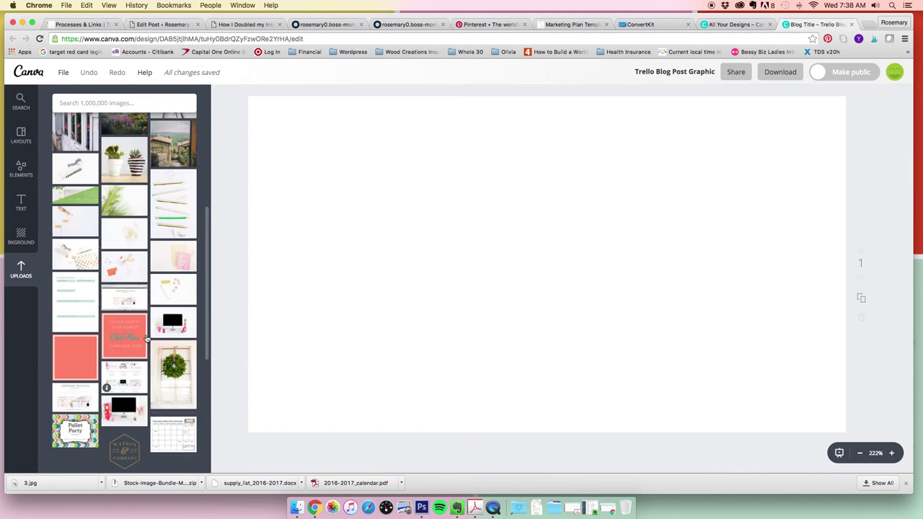
scroll(146, 339, "up", 2)
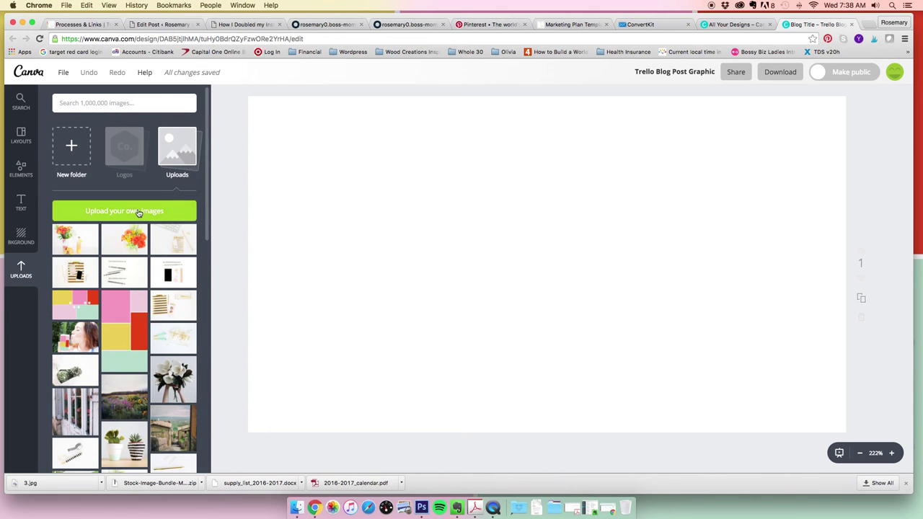
scroll(158, 327, "down", 15)
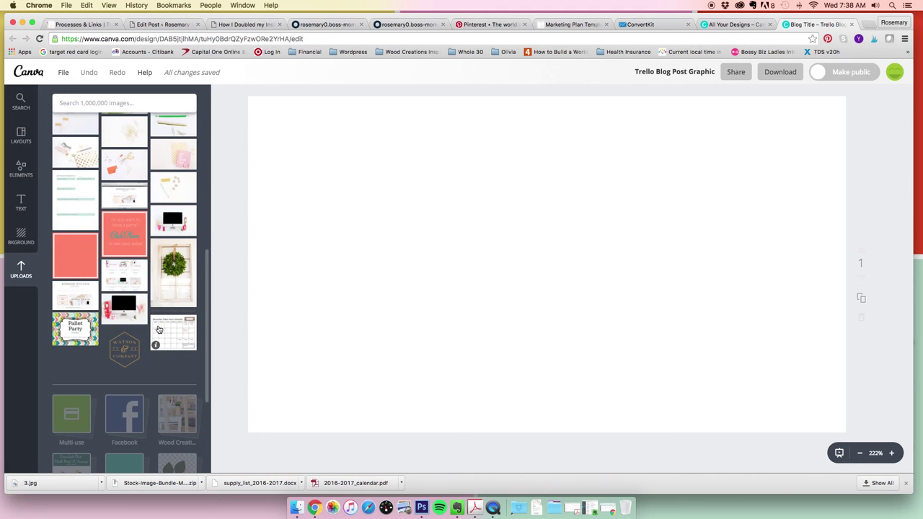
left_click(174, 228)
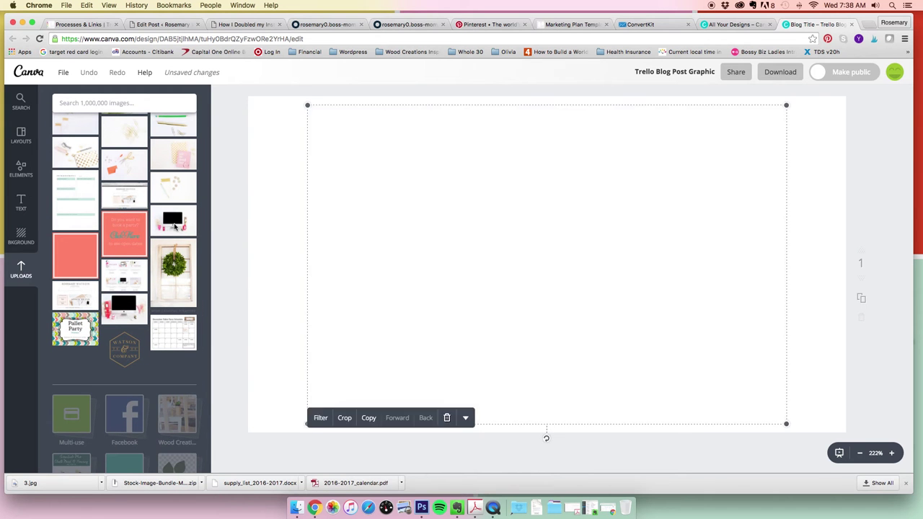
left_click_drag(306, 106, 234, 90)
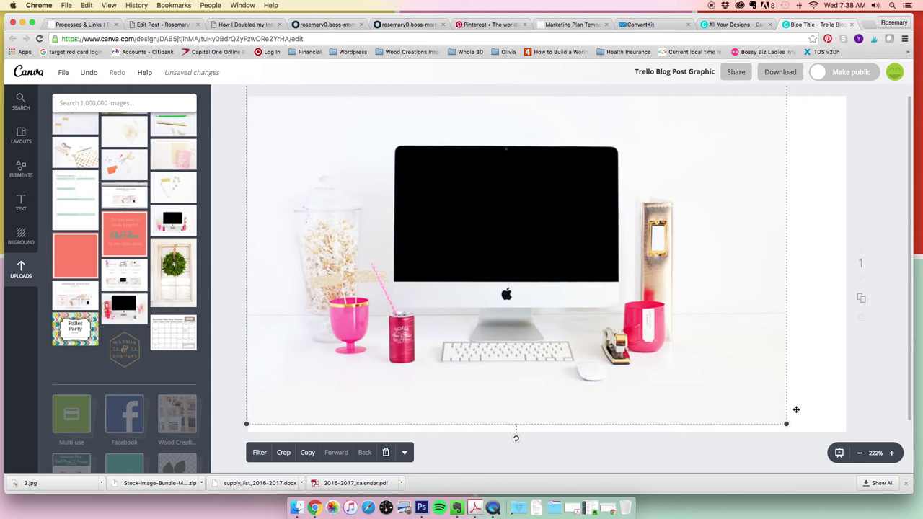
left_click_drag(785, 423, 858, 450)
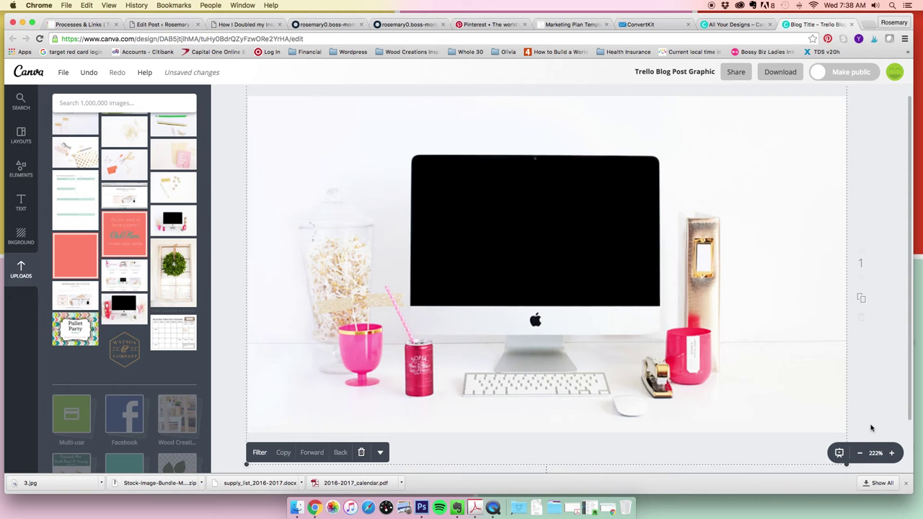
Zoom the page to 100%, deselect the photo, and reset the Uploads list to its top
left_click(876, 454)
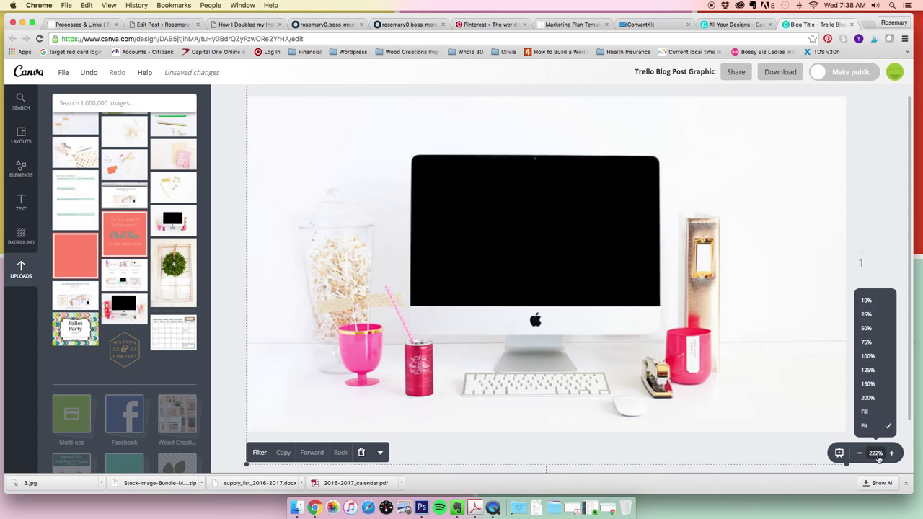
left_click(873, 356)
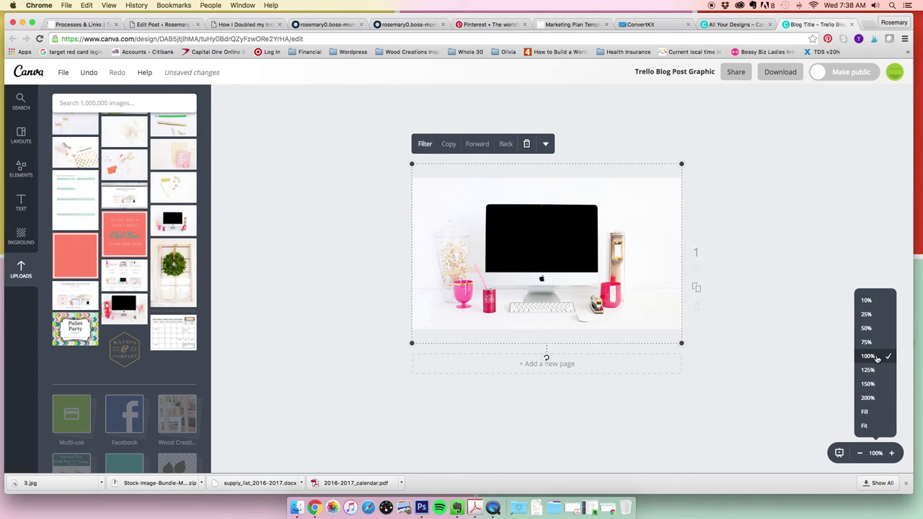
left_click(806, 276)
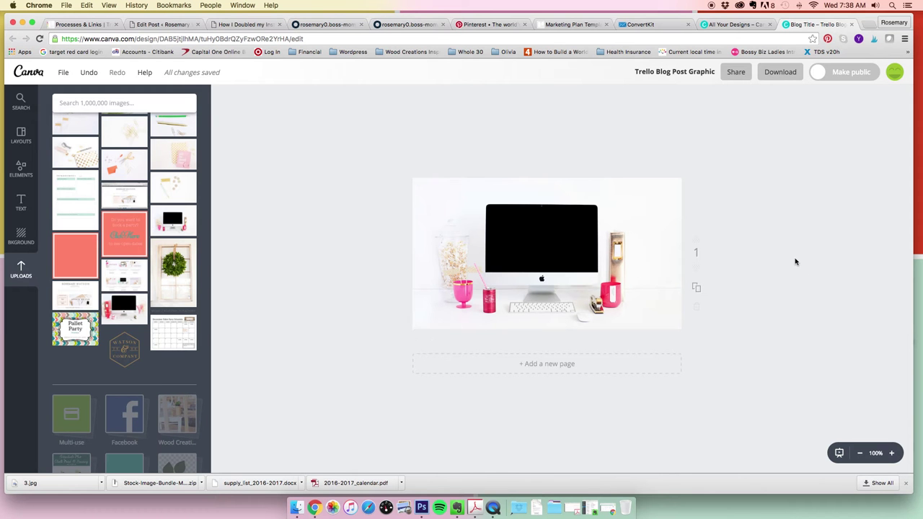
mouse_move(590, 236)
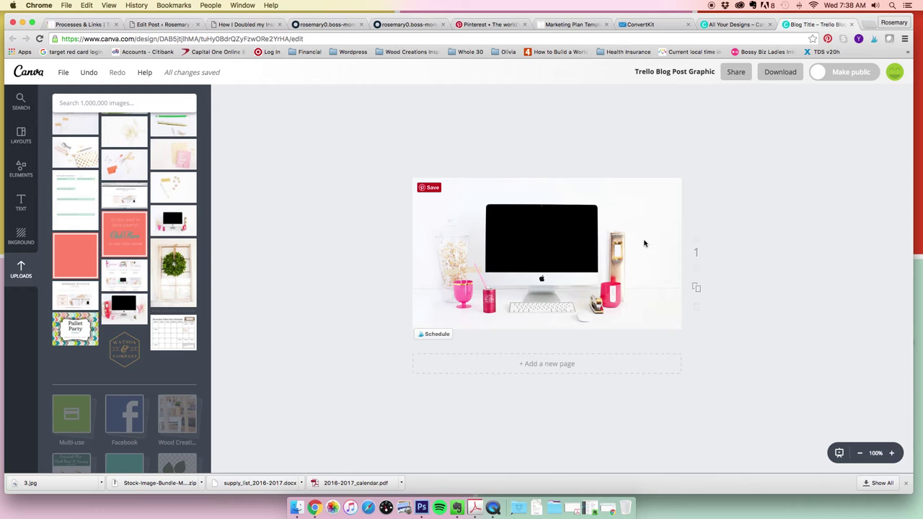
left_click(28, 267)
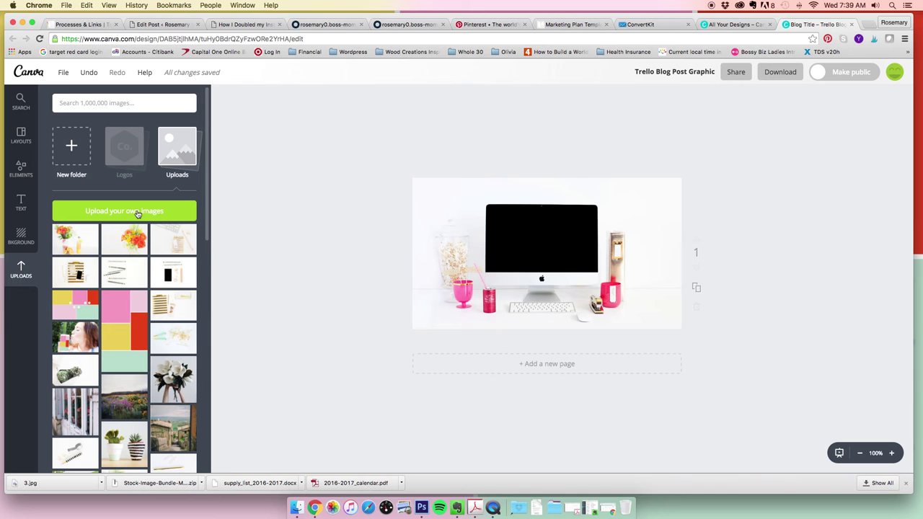
Upload 'Screenshot 2016-07-20 06.19.46' from the Dropbox > Screenshots folder
left_click(137, 212)
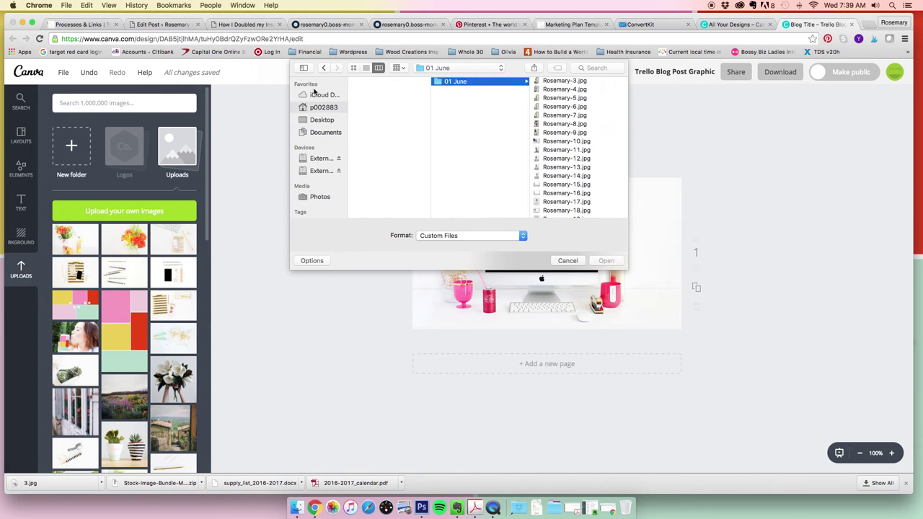
left_click(328, 108)
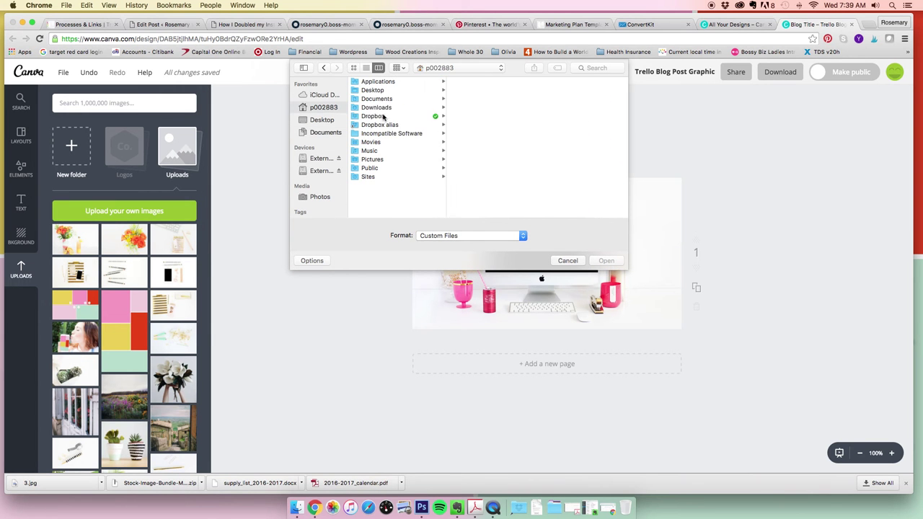
left_click(384, 116)
scroll(503, 150, "down", 15)
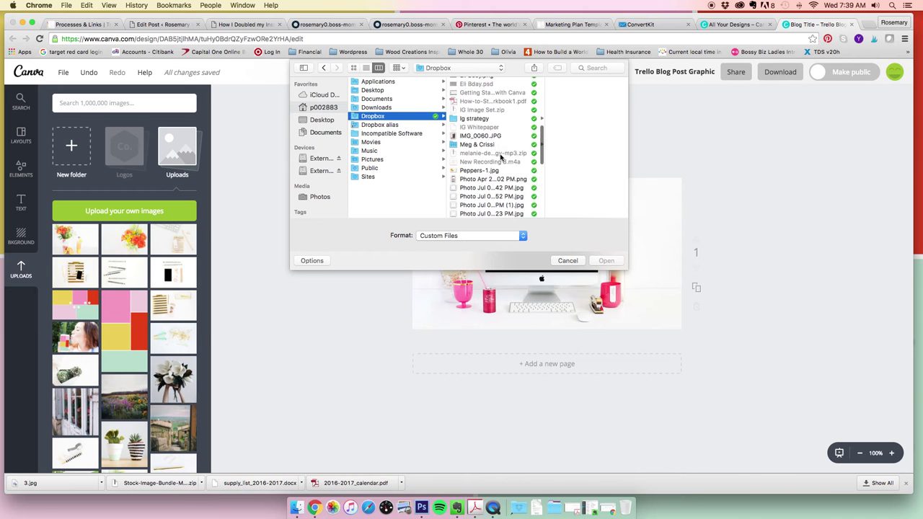
left_click(491, 137)
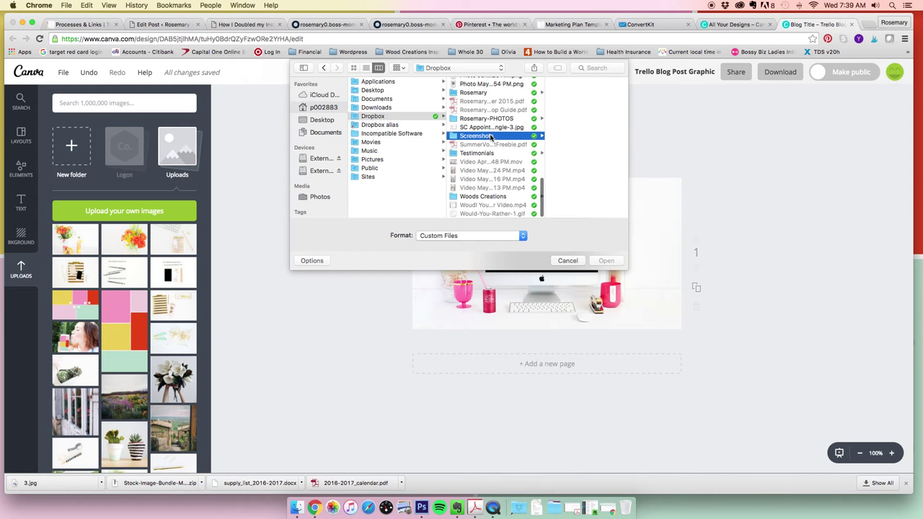
scroll(577, 163, "down", 10)
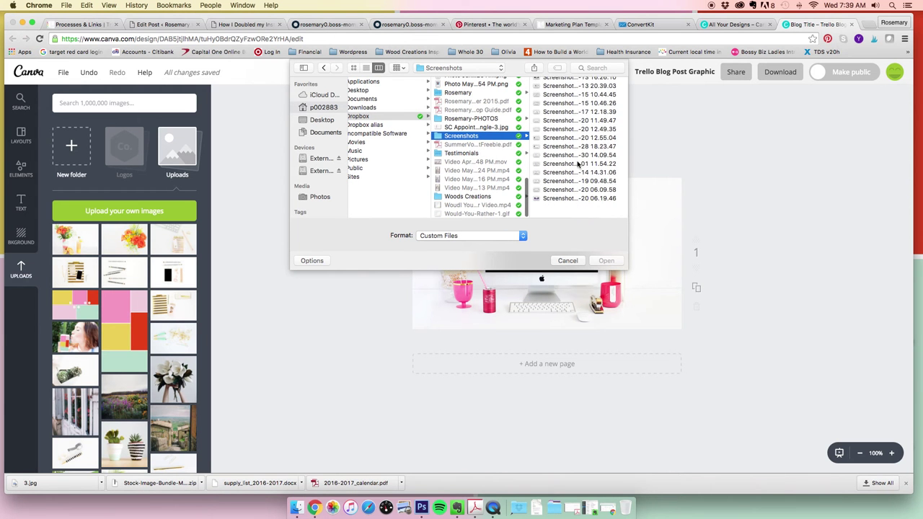
left_click(565, 214)
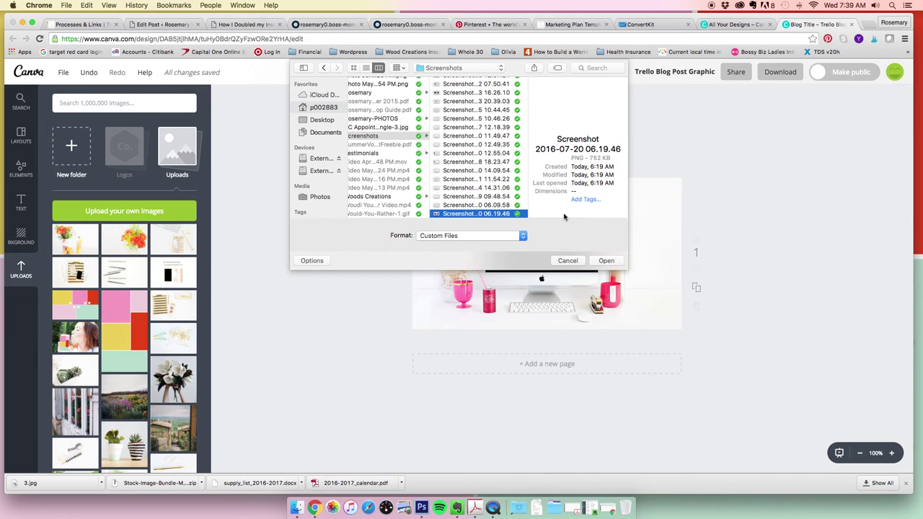
key("Return")
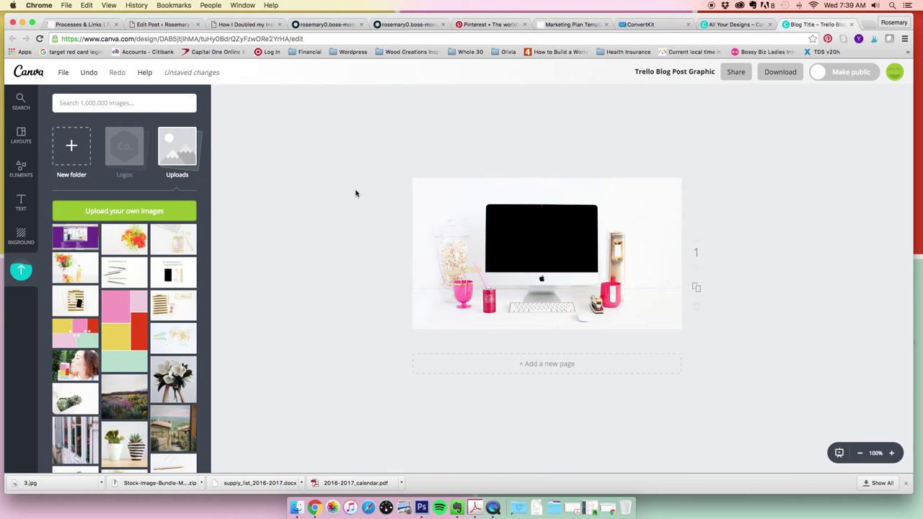
Add the purple screenshot, crop off its bottom strip, and shrink it toward the monitor
left_click(65, 242)
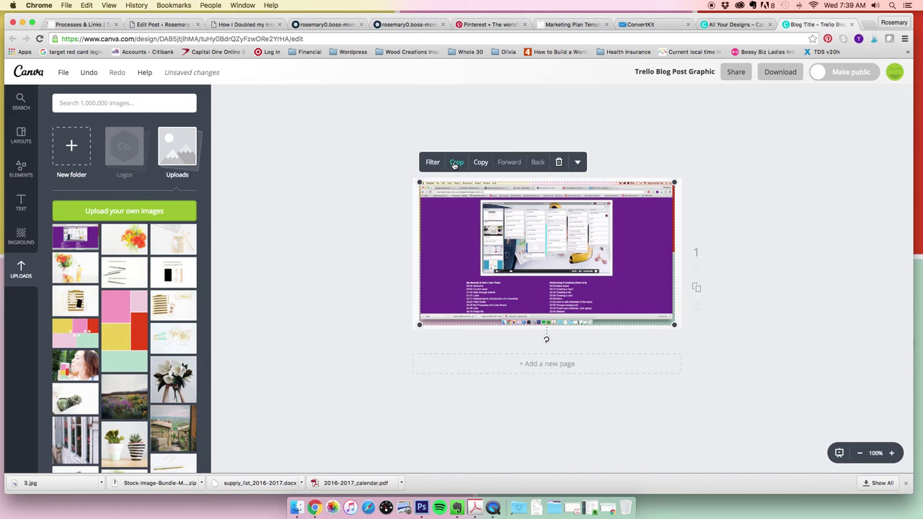
left_click(456, 163)
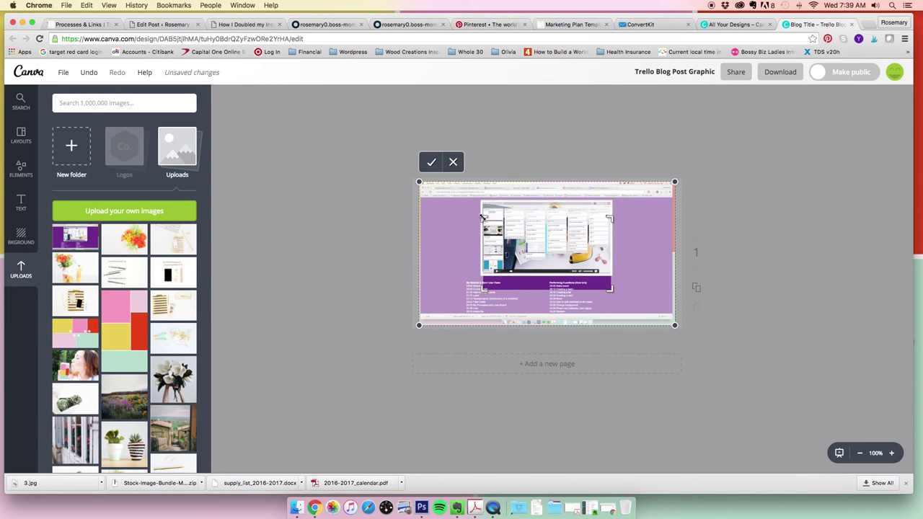
left_click_drag(471, 213, 431, 199)
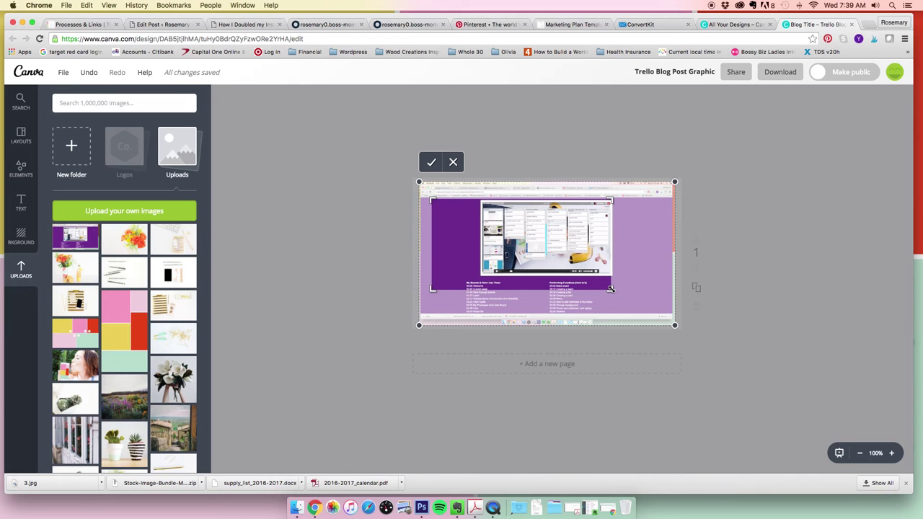
left_click_drag(611, 289, 664, 294)
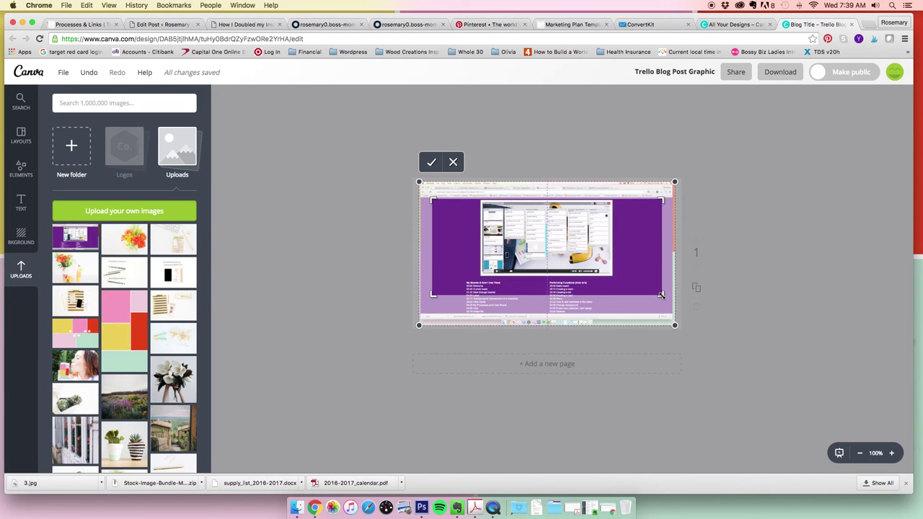
left_click_drag(434, 199, 424, 187)
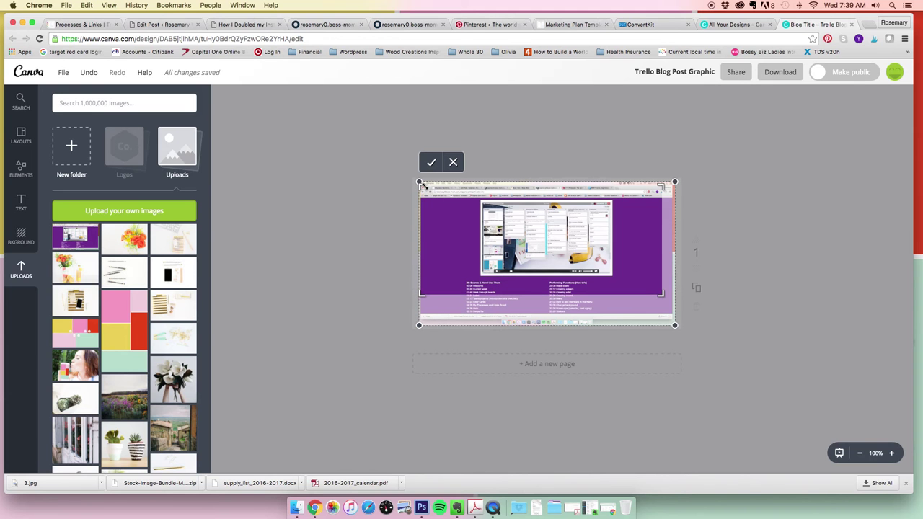
left_click_drag(661, 293, 669, 307)
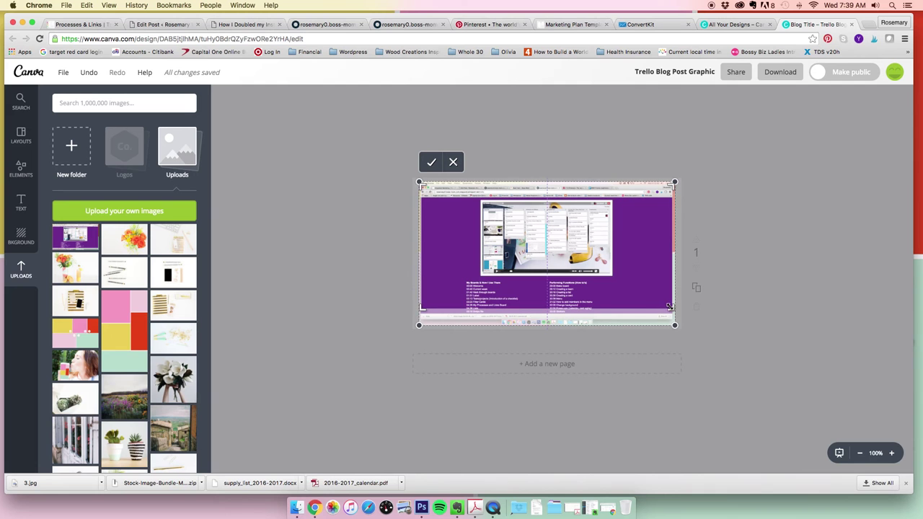
left_click(431, 162)
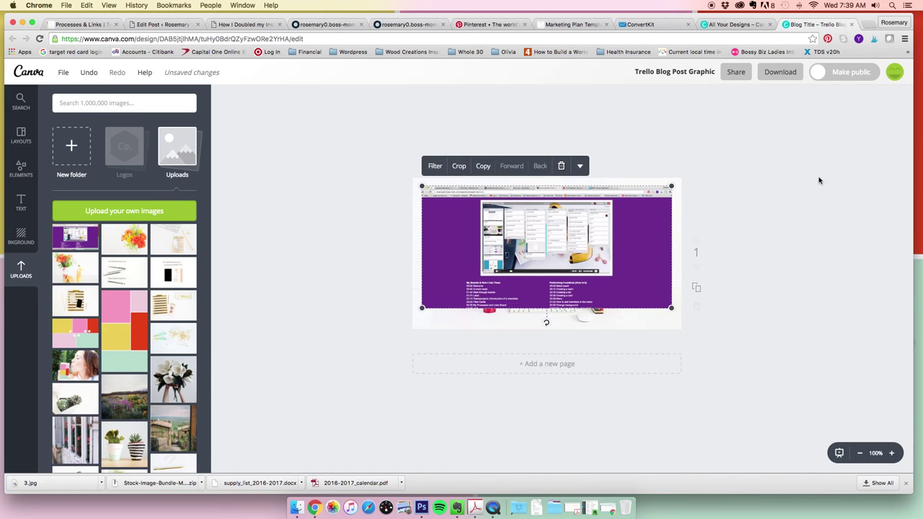
left_click_drag(670, 307, 552, 243)
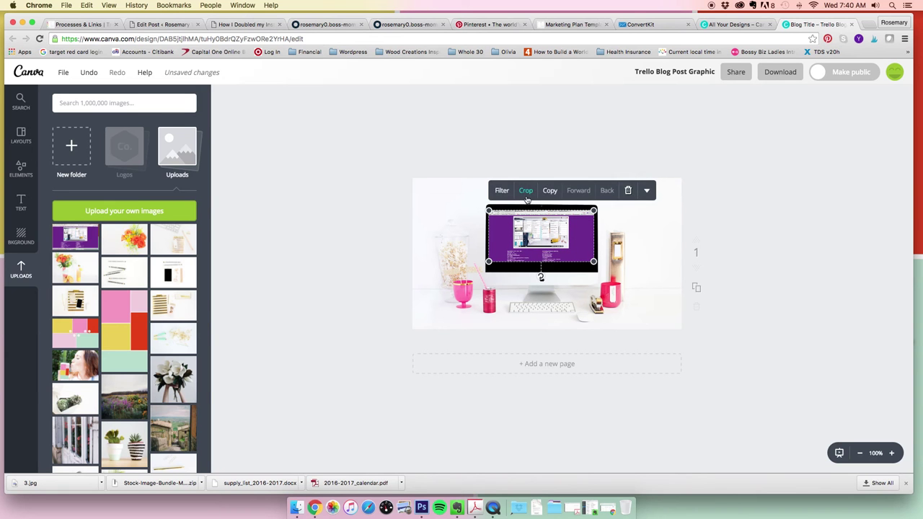
Fine-tune the screenshot's crop and nudge it snugly onto the iMac's screen
left_click(648, 192)
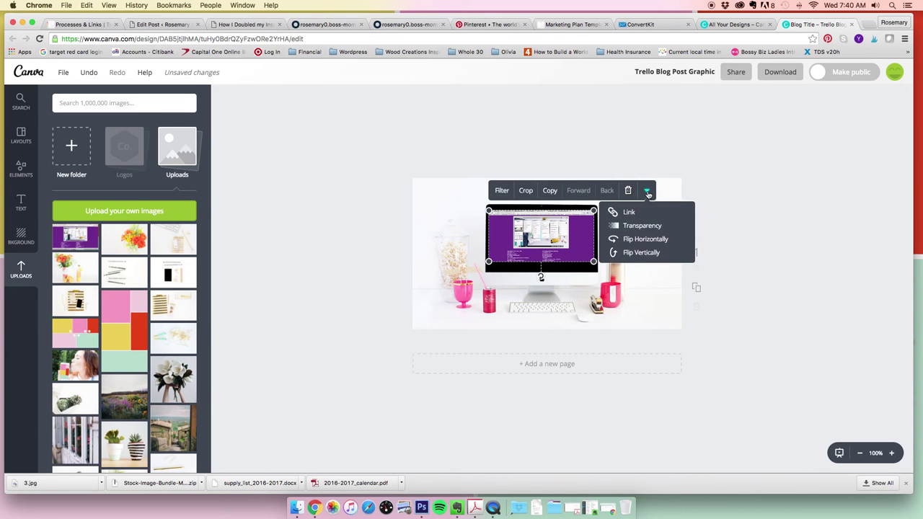
left_click(525, 191)
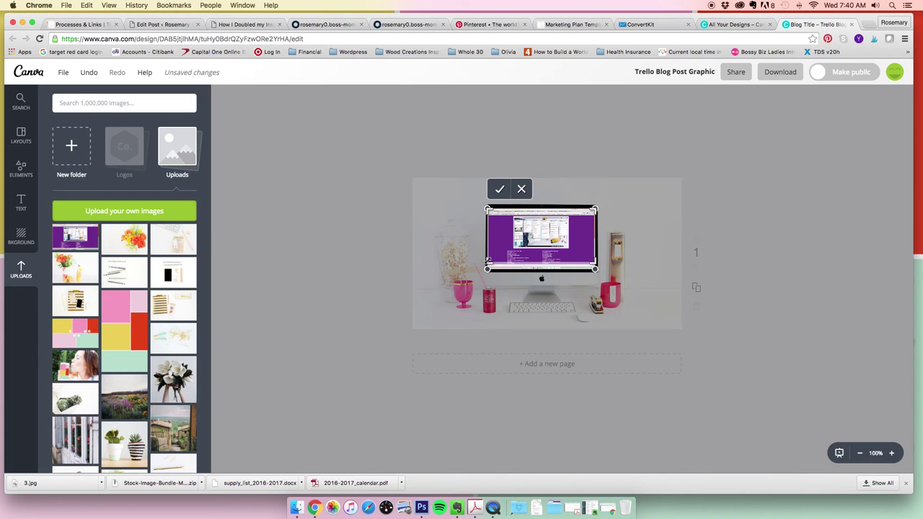
left_click_drag(488, 261, 489, 268)
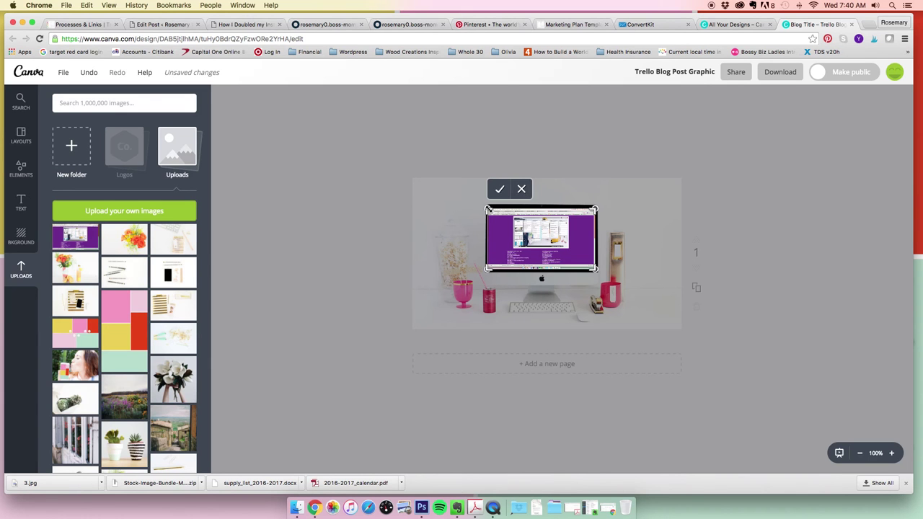
left_click(499, 189)
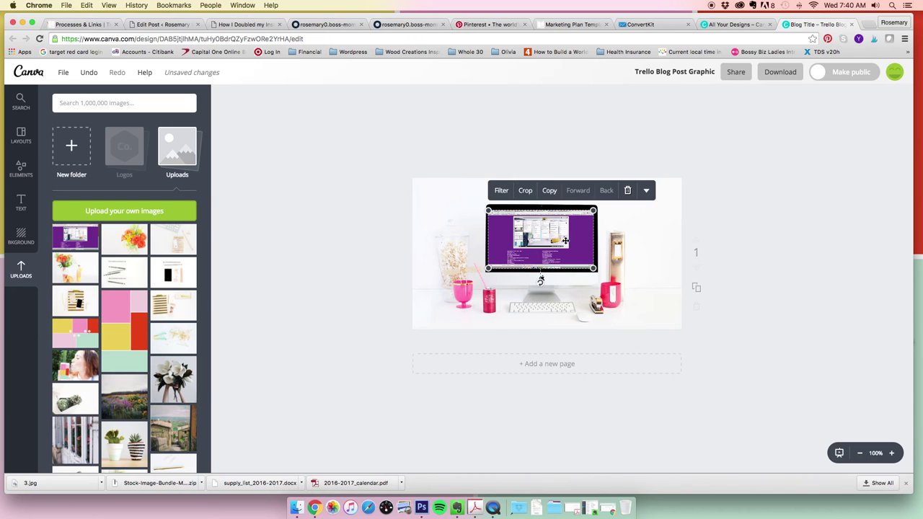
left_click_drag(565, 241, 566, 242)
left_click(725, 216)
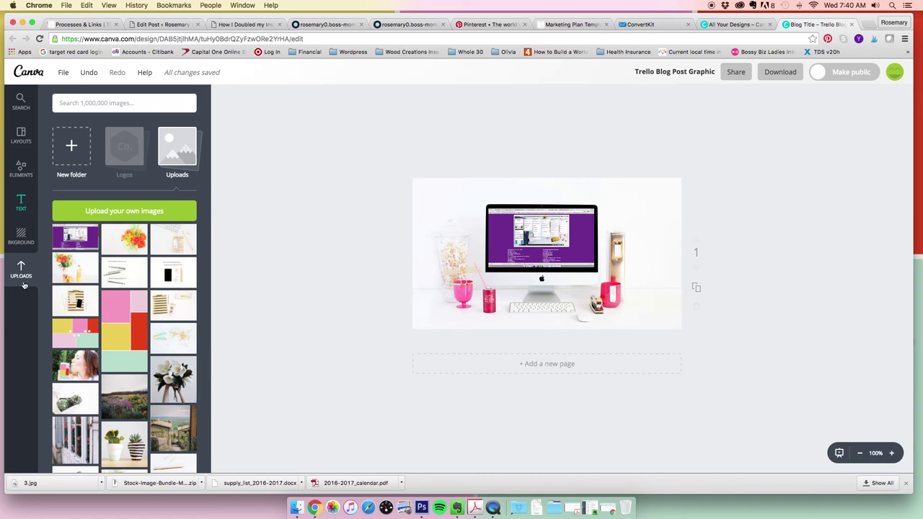
Add the R logo from the RWP uploads folder, shrink it, and move it bottom-right
scroll(108, 289, "down", 15)
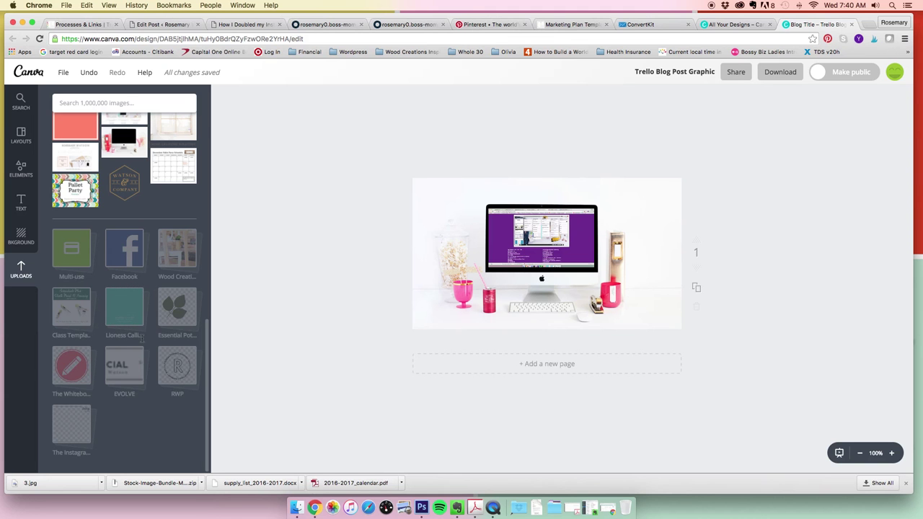
left_click(177, 368)
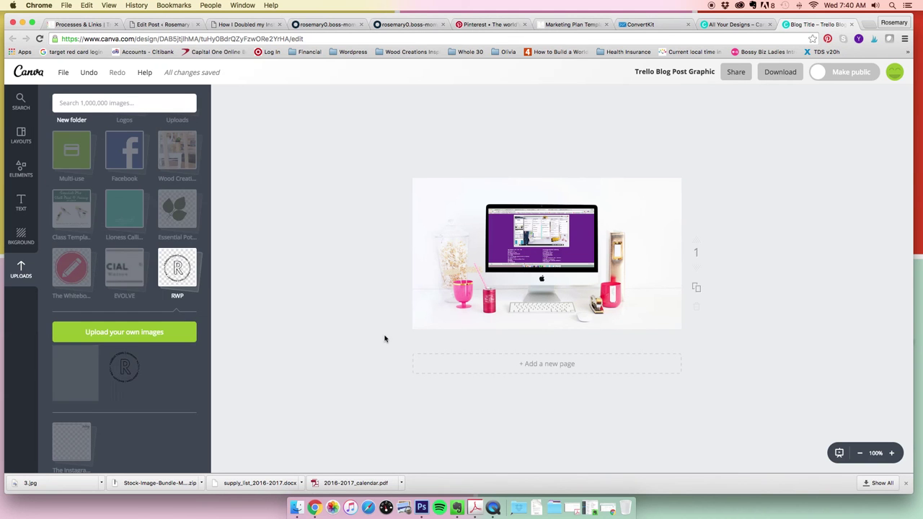
left_click(124, 369)
left_click(317, 342)
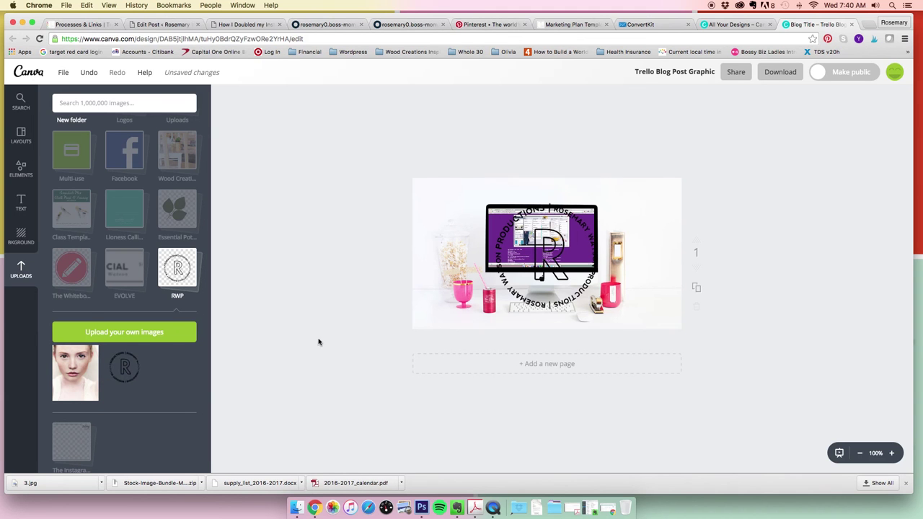
left_click(545, 260)
left_click_drag(624, 325, 513, 203)
left_click_drag(676, 323, 661, 316)
left_click(769, 336)
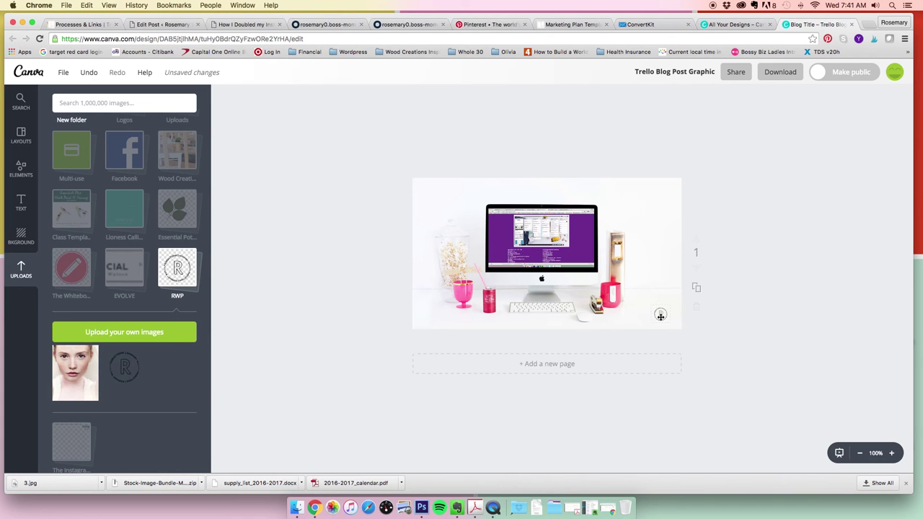
Download the finished Trello Blog Post Graphic
left_click(783, 75)
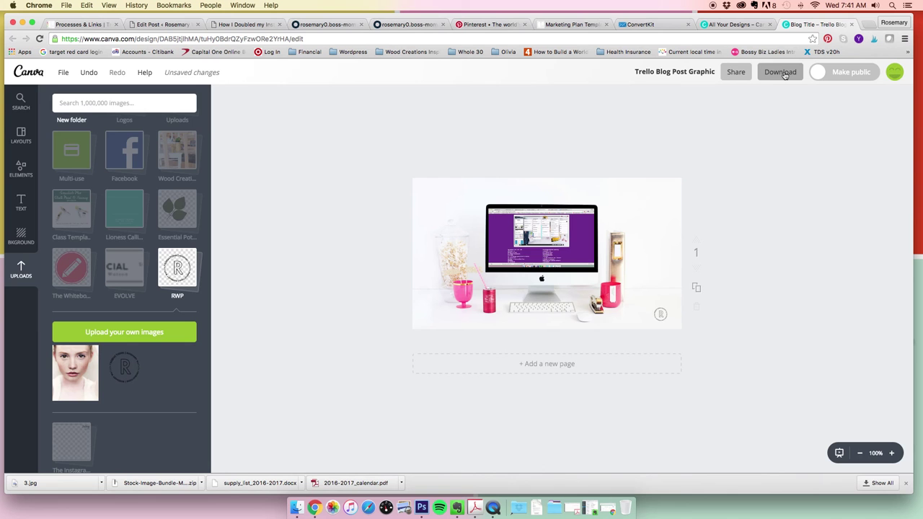